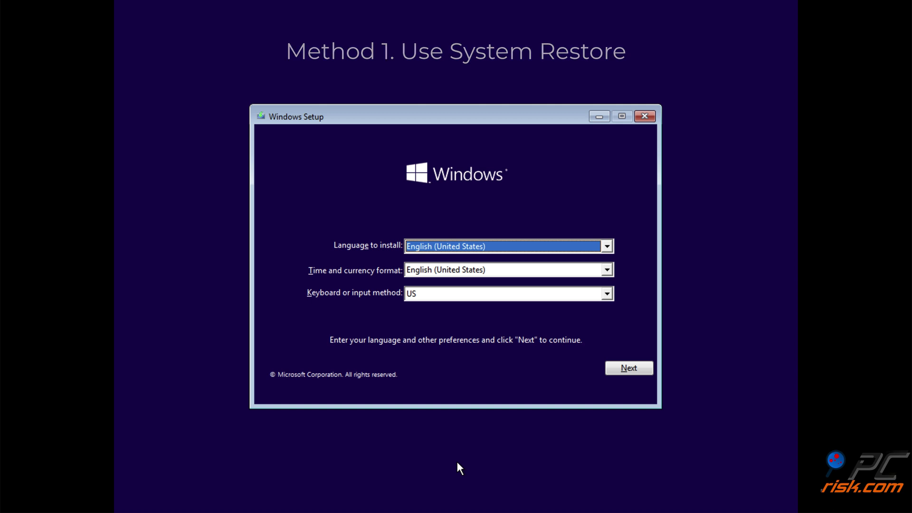
Launch System Restore from the recovery Troubleshoot options for the Windows 10 installation.
click(624, 372)
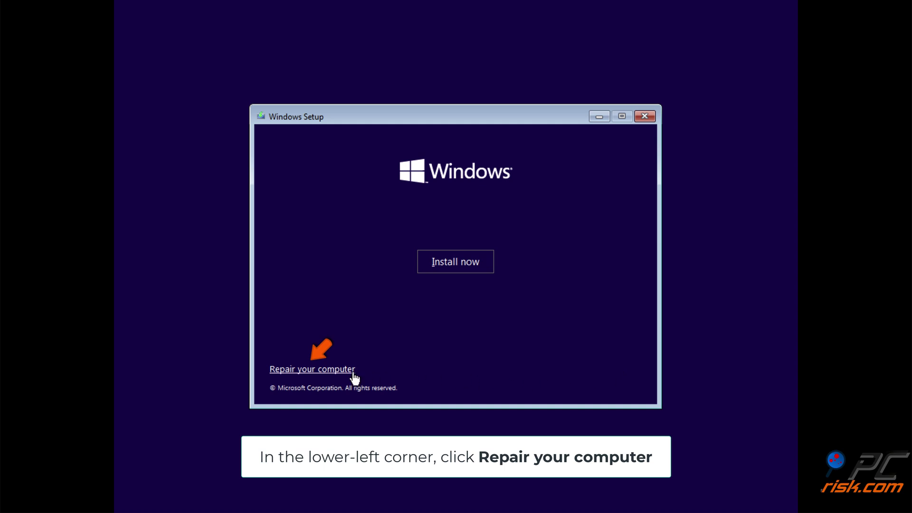
click(325, 370)
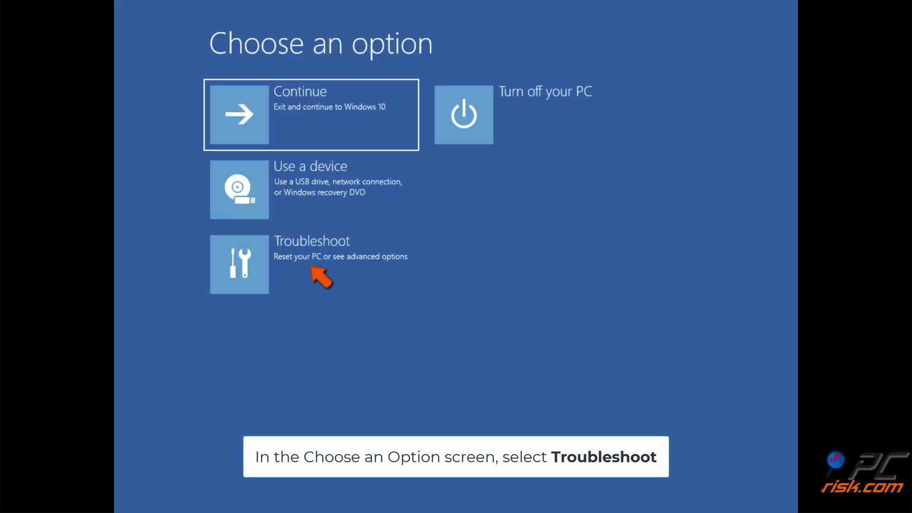
click(309, 278)
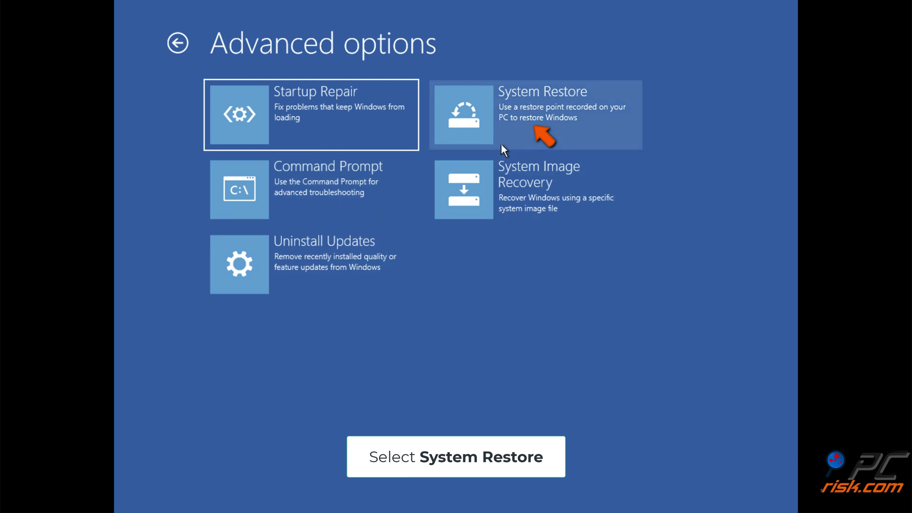
click(514, 132)
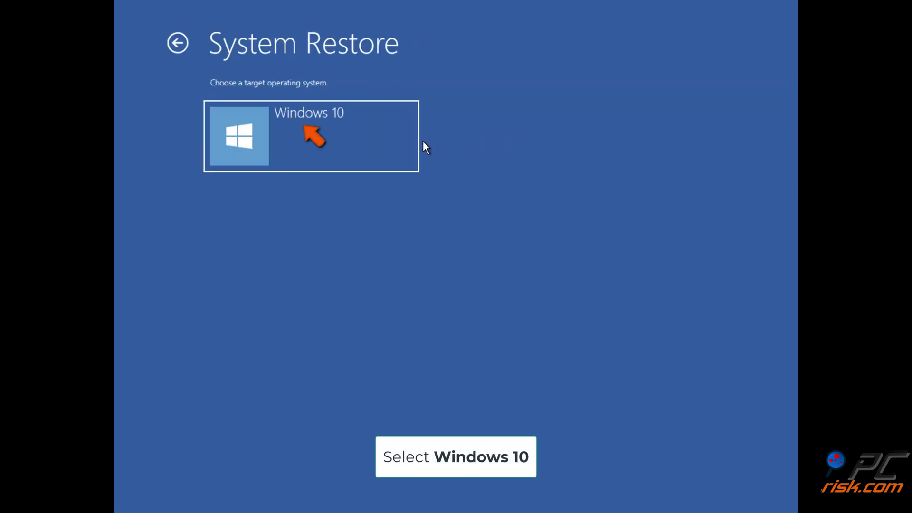
click(292, 136)
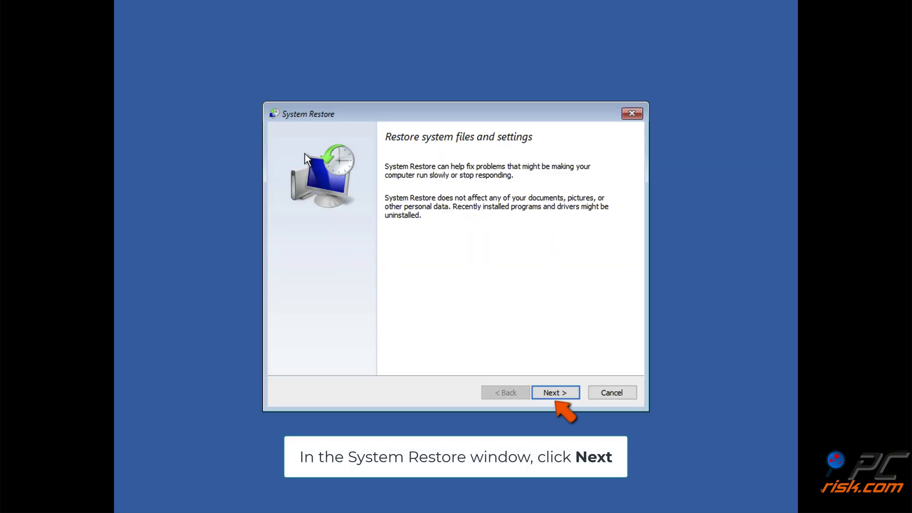
Restore the system to the 3/15/2022 Windows Modules Installer restore point and confirm the restore.
click(550, 397)
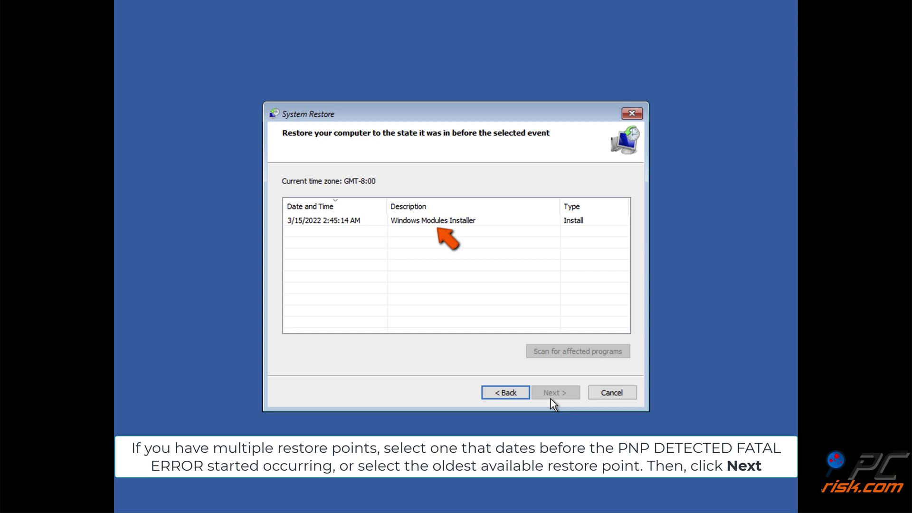
click(440, 224)
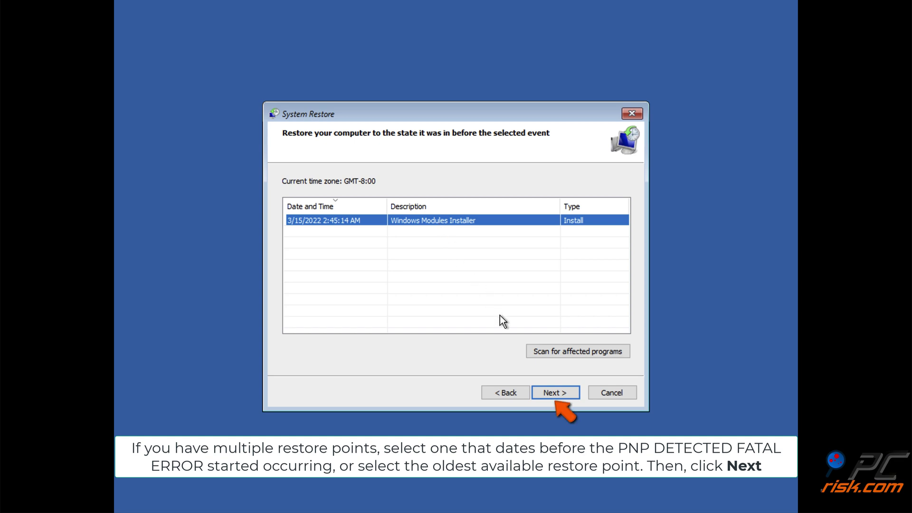
click(555, 395)
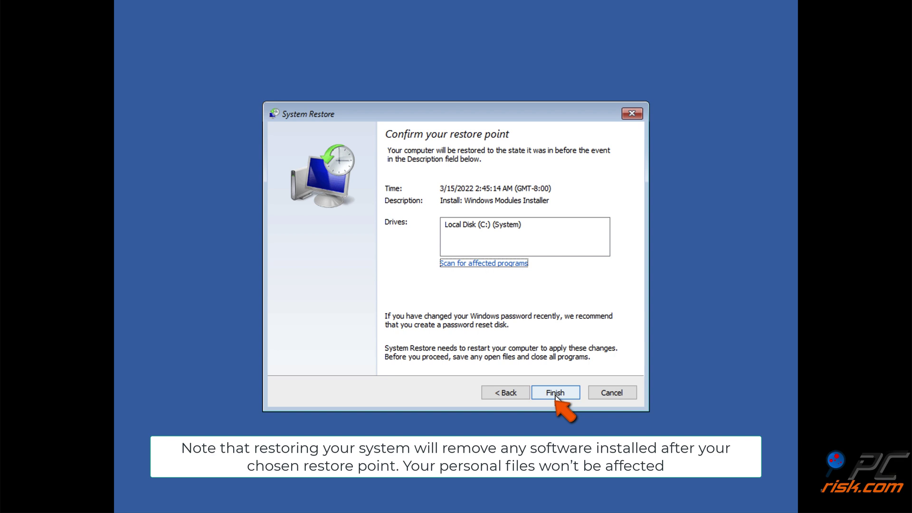
click(555, 395)
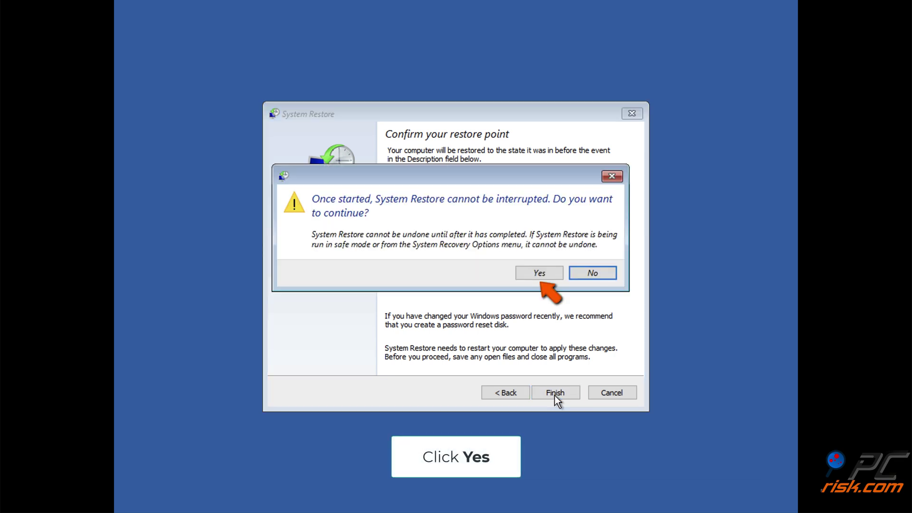
click(538, 278)
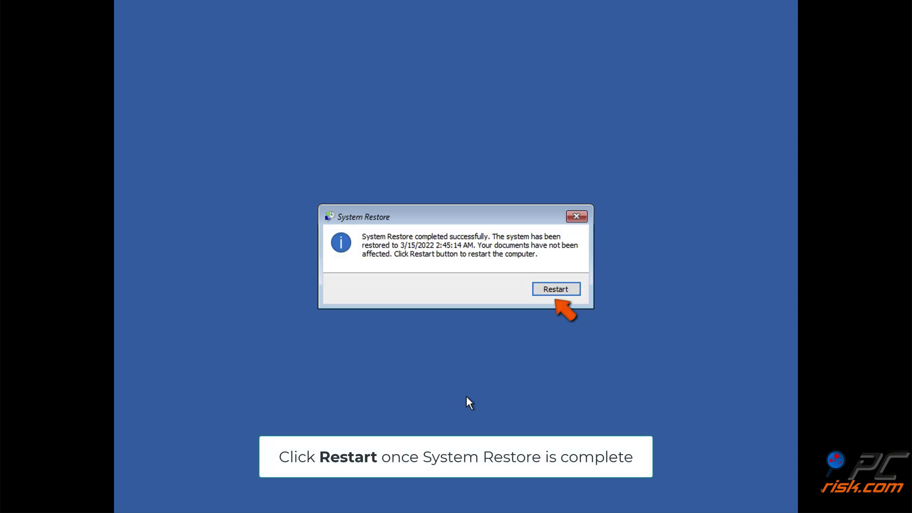
Restart the PC after the restore and dismiss the restore-completed message.
click(551, 291)
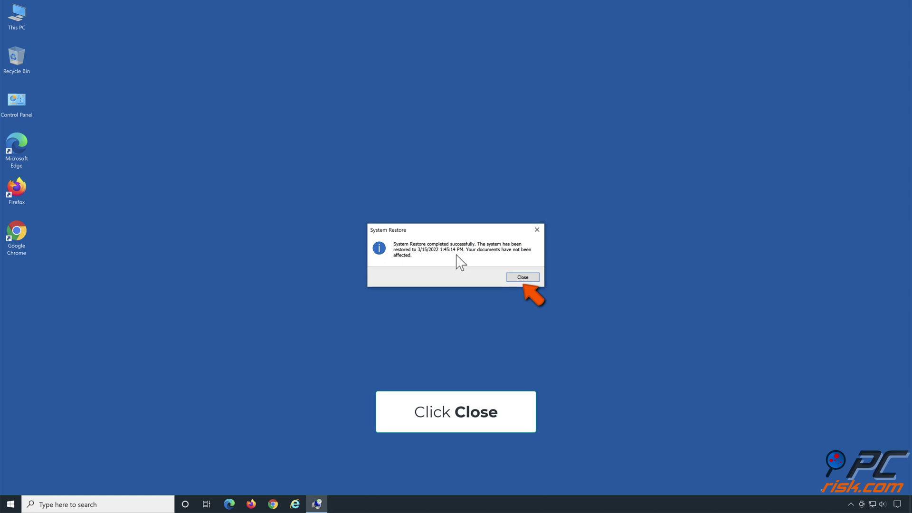
click(515, 280)
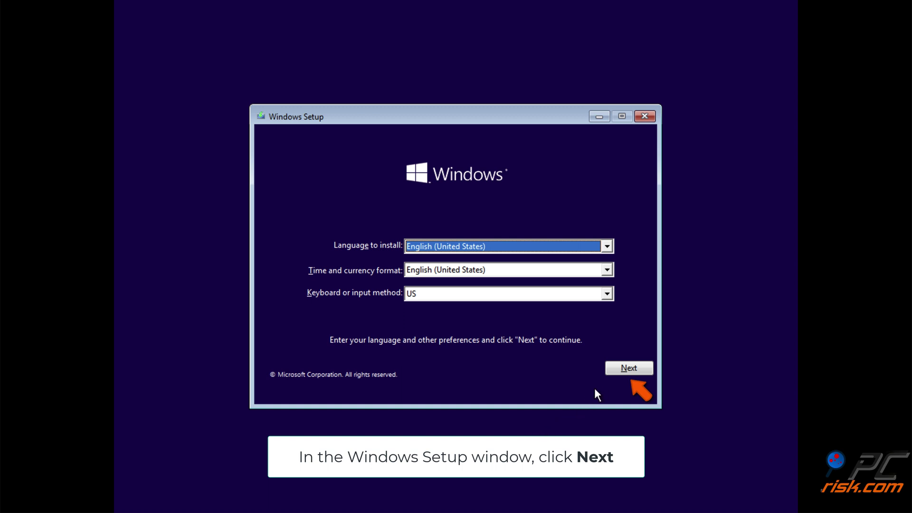
Launch Command Prompt from Repair your computer > Troubleshoot > Advanced options.
click(625, 371)
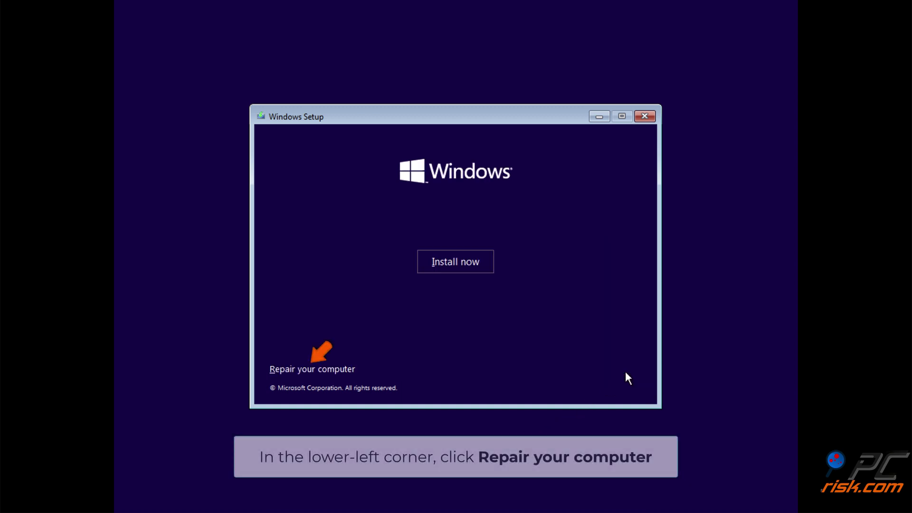
click(314, 374)
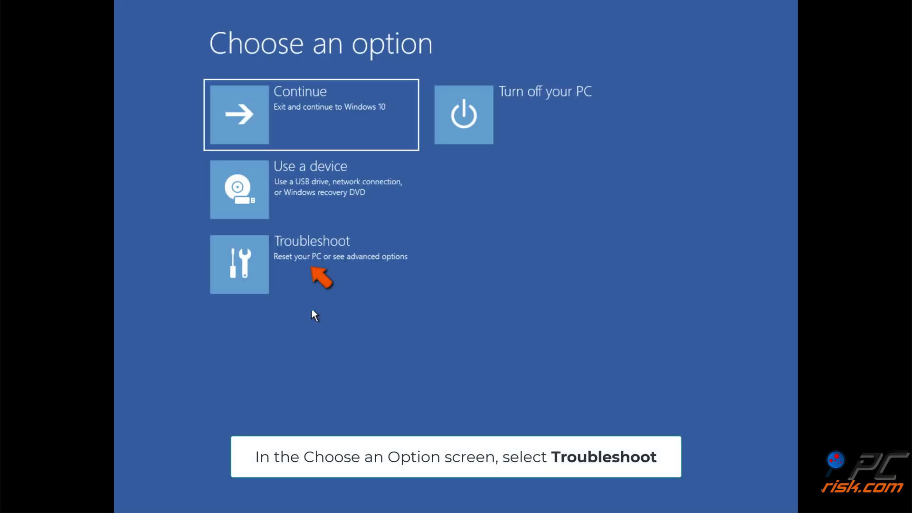
click(307, 277)
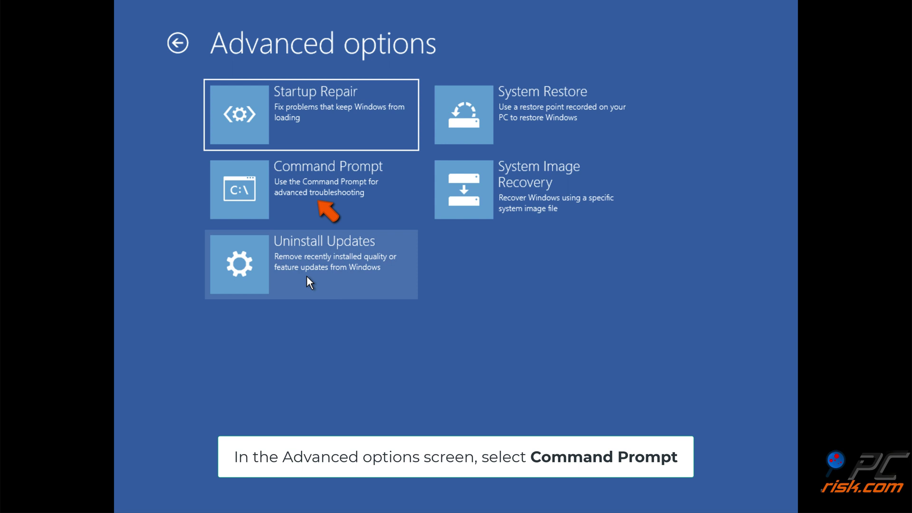
click(317, 212)
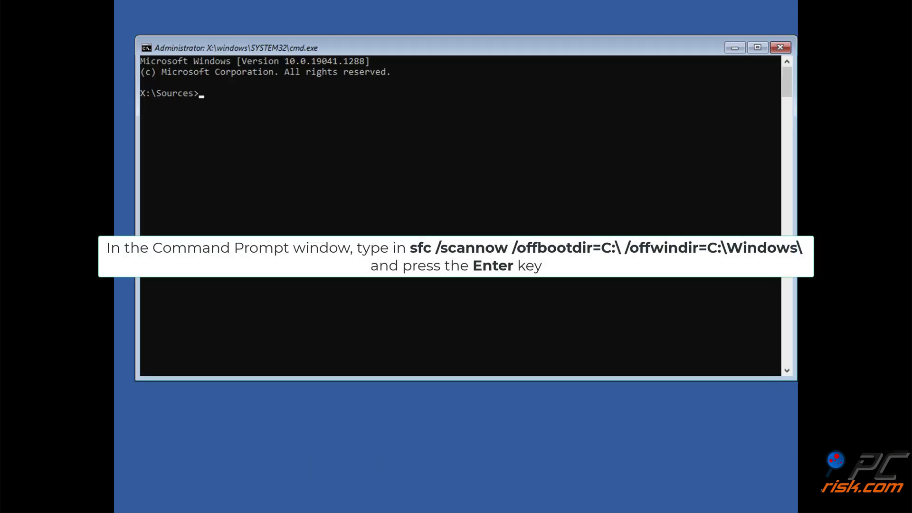
Run sfc /scannow /offbootdir=c:\ /offwindir=c:\windows\ to repair system files offline.
text(sfc /scannow /offbootdir=c:)
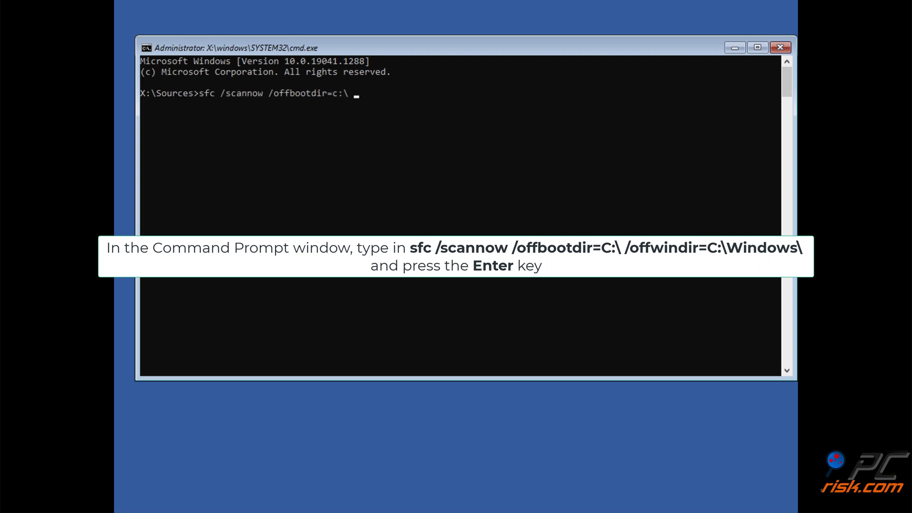
text(\ /offwindir=c:\windows\)
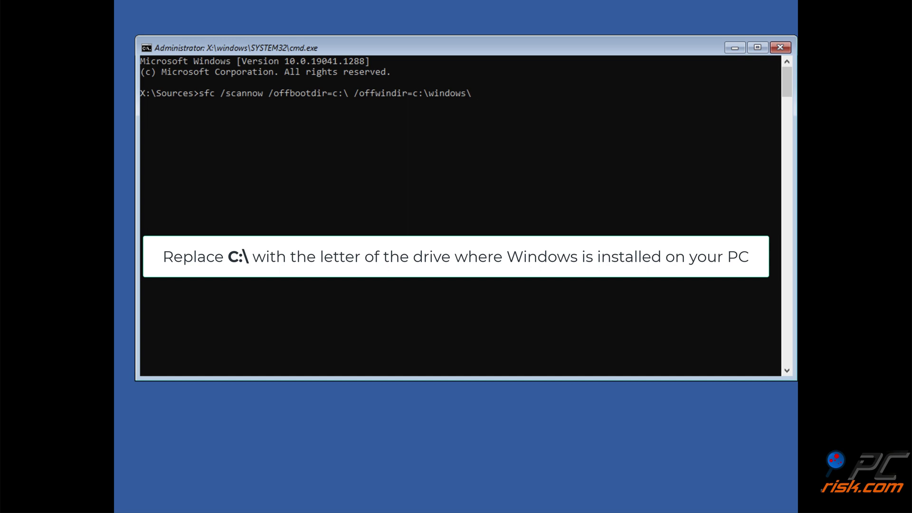
key(Return)
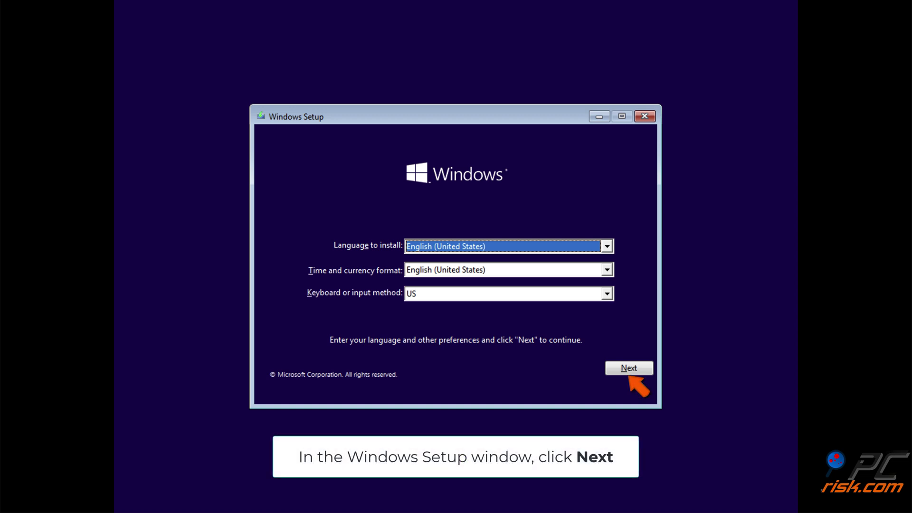
Get a new recovery Command Prompt through Repair your computer and Troubleshoot.
click(620, 373)
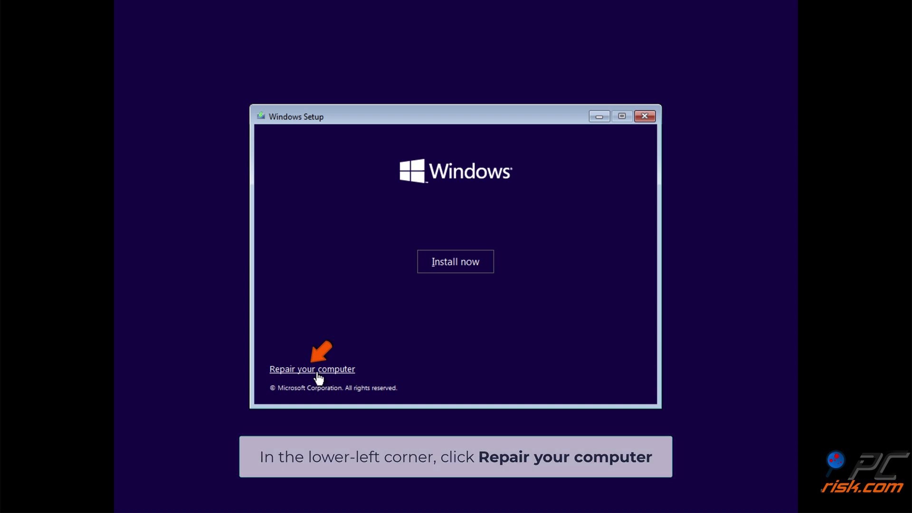
click(318, 372)
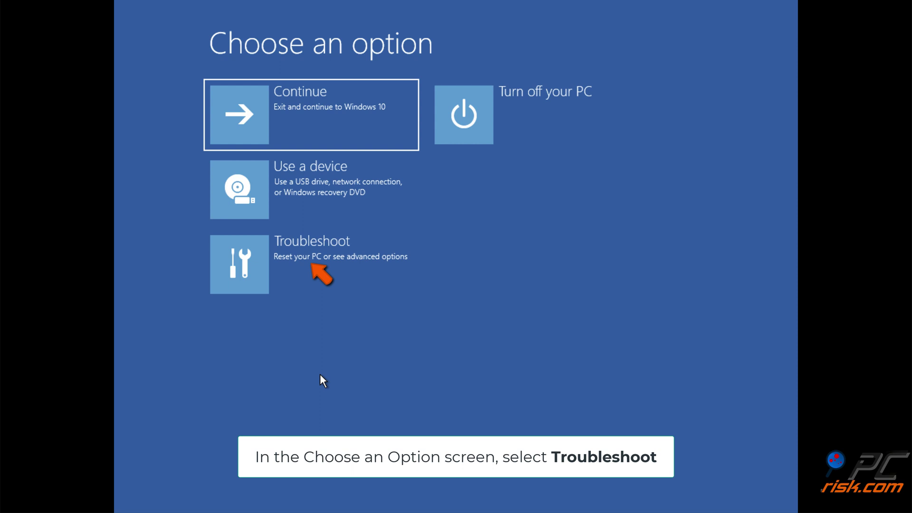
click(309, 284)
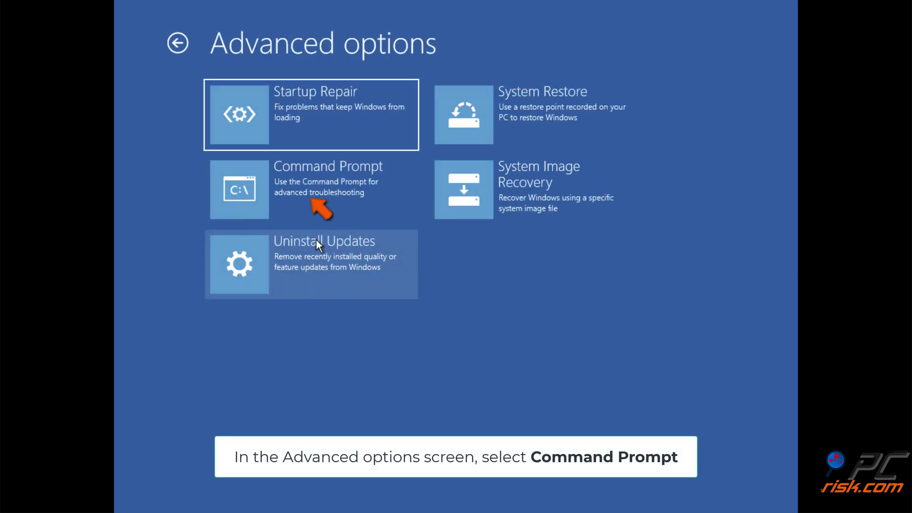
click(321, 216)
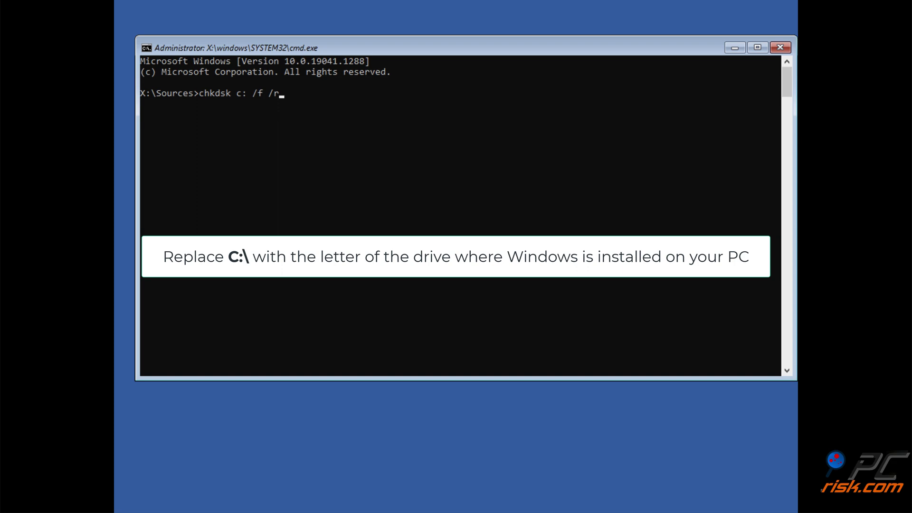
Run chkdsk c: /f /r and close Command Prompt once no problems are found.
key(Return)
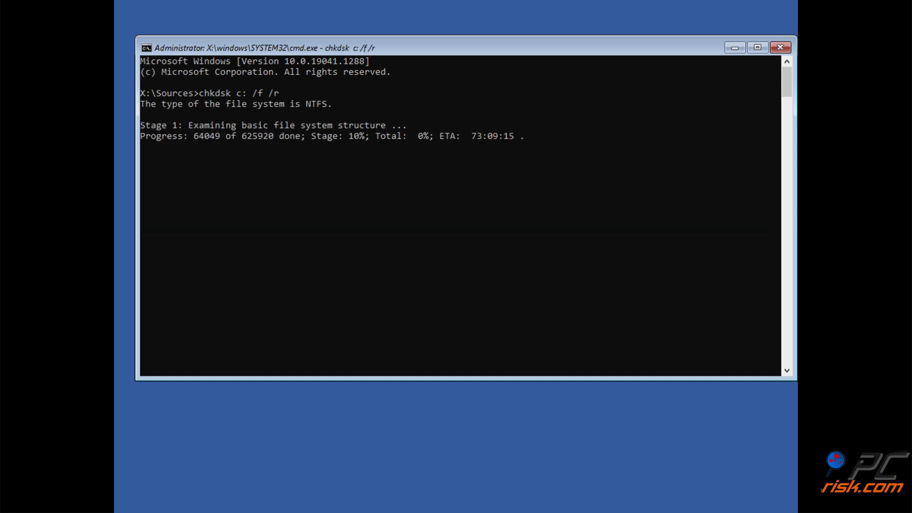
click(319, 222)
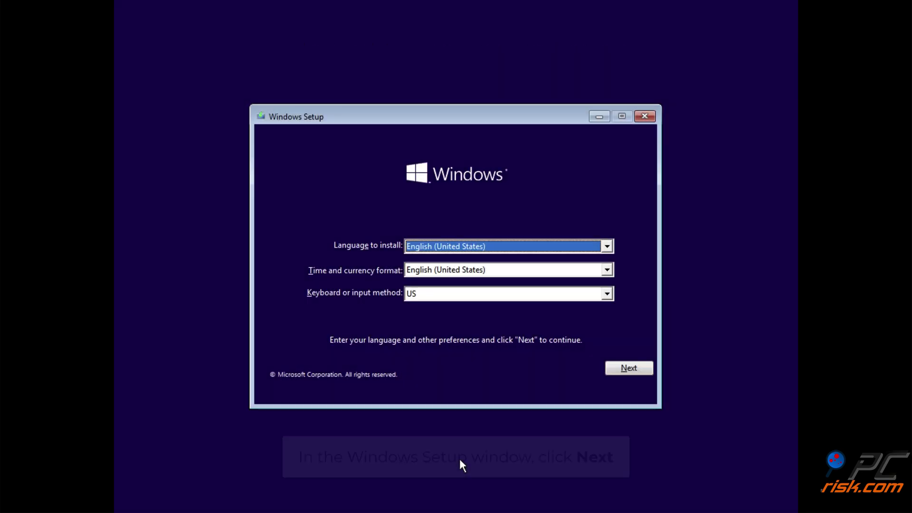
Run Startup Repair on the Windows 10 installation from the setup media's repair options.
click(628, 371)
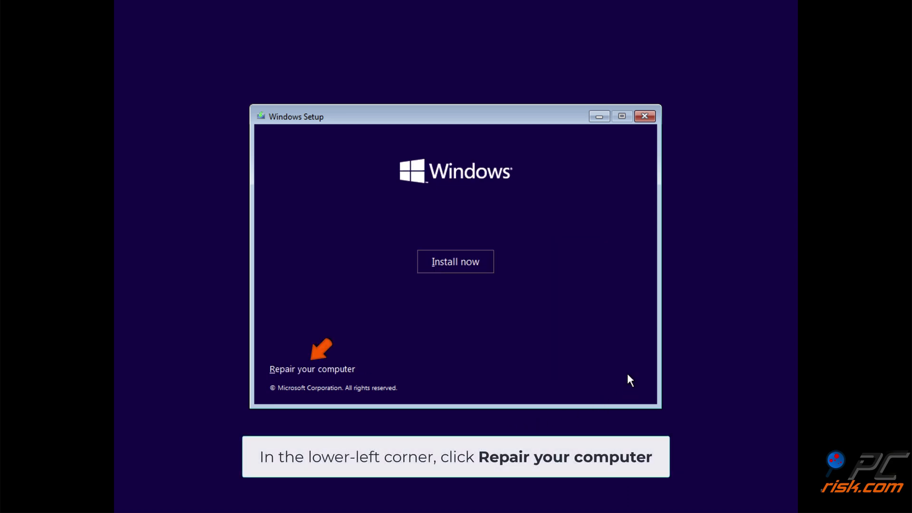
click(321, 371)
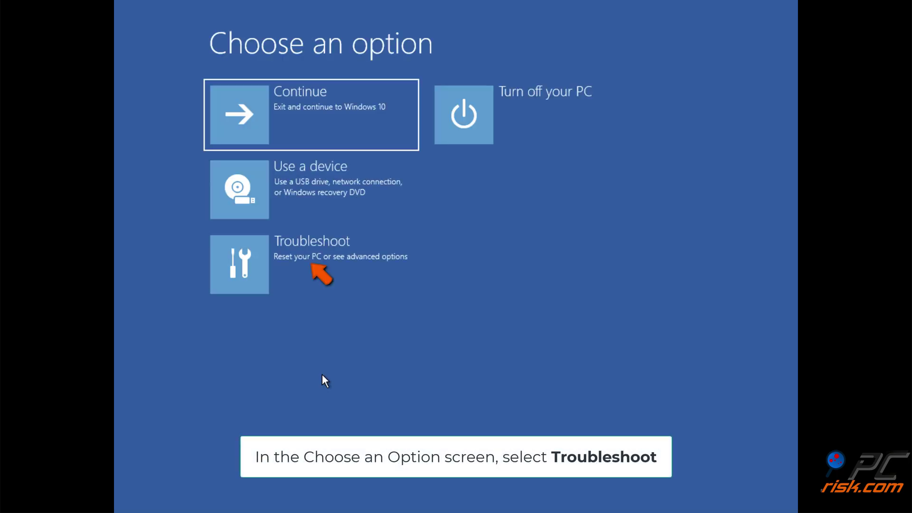
click(315, 276)
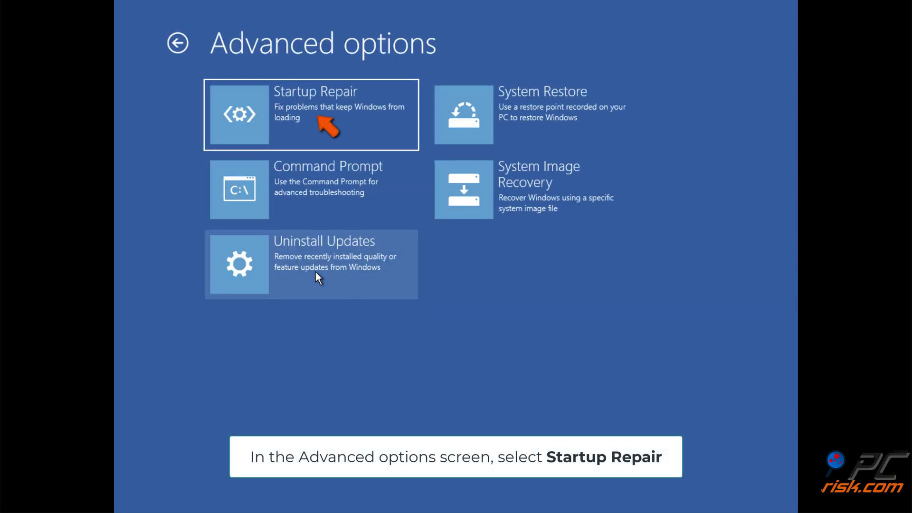
click(317, 122)
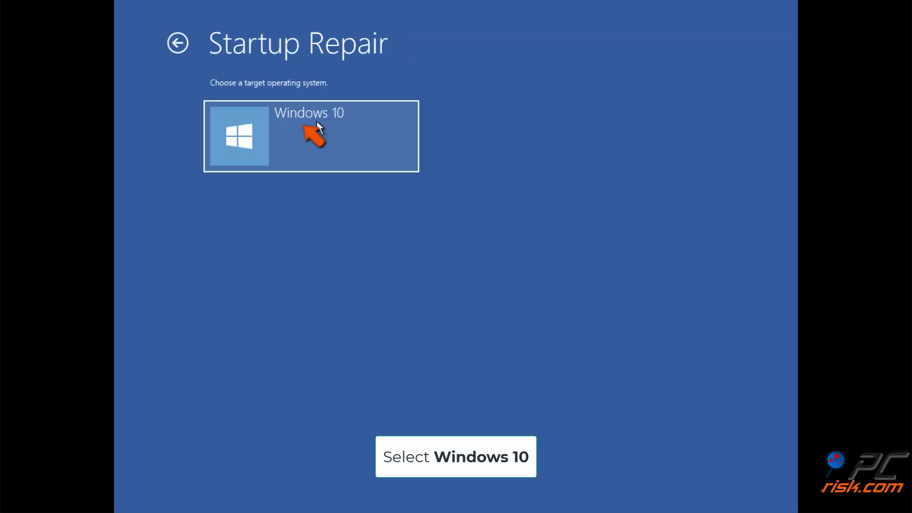
click(317, 125)
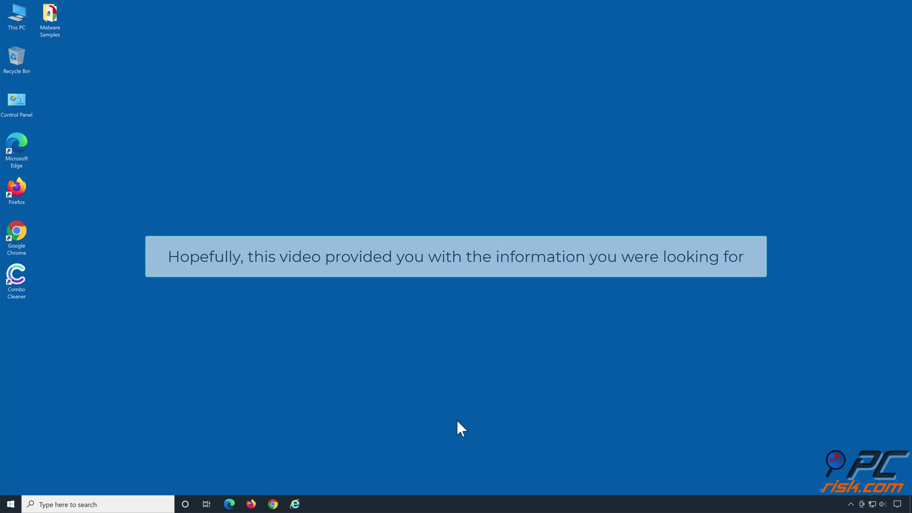
Launch Combo Cleaner, run a scan, and quarantine all 21 detected threats.
double_click(19, 284)
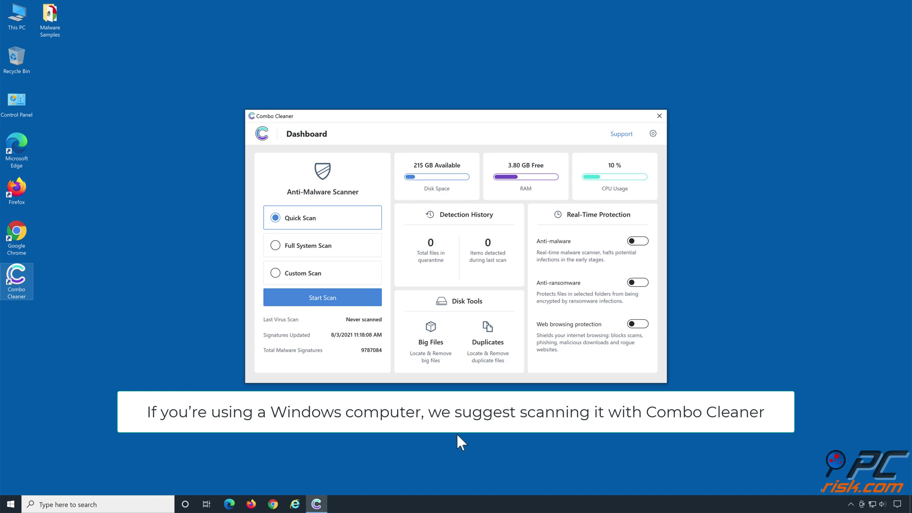
click(322, 305)
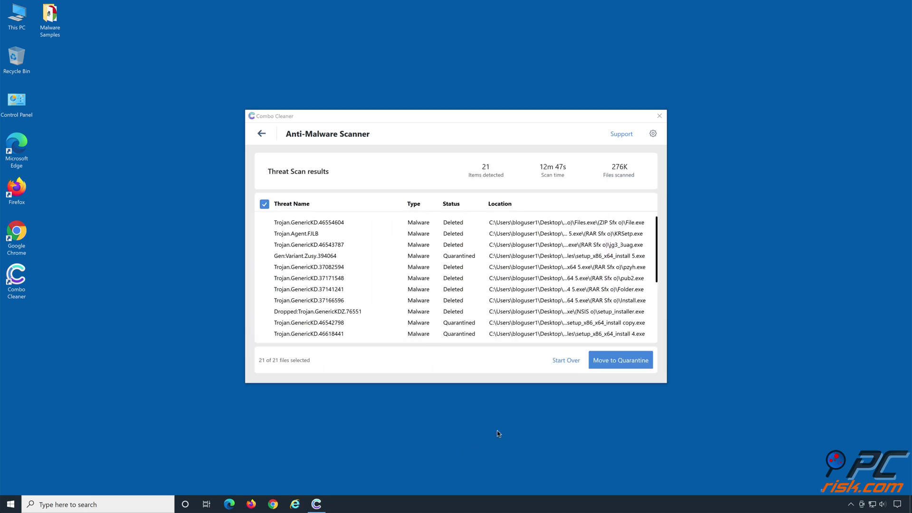
click(621, 365)
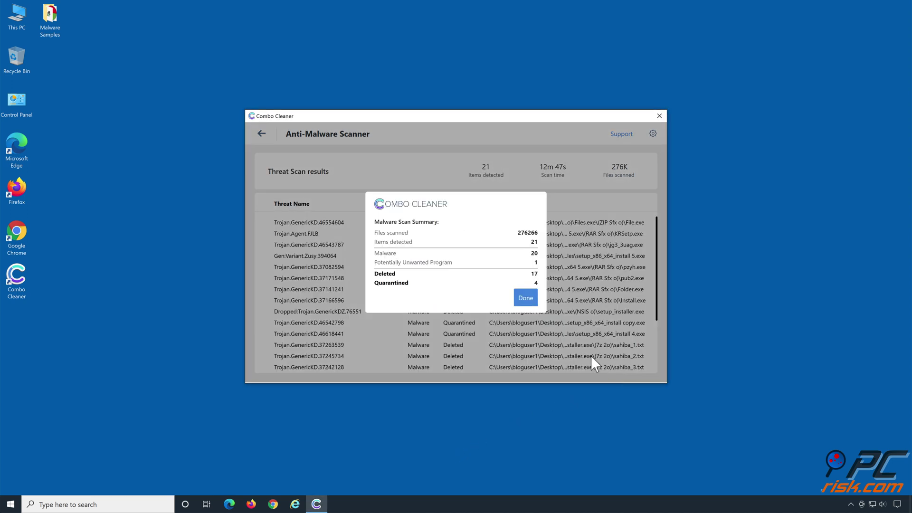
click(528, 304)
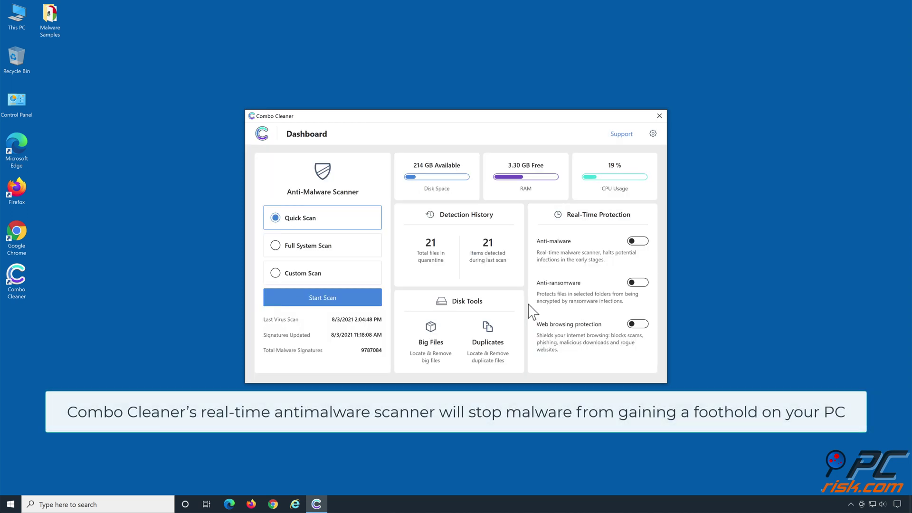
Enable anti-malware and anti-ransomware, adding the Documents folder as a protected folder.
click(637, 242)
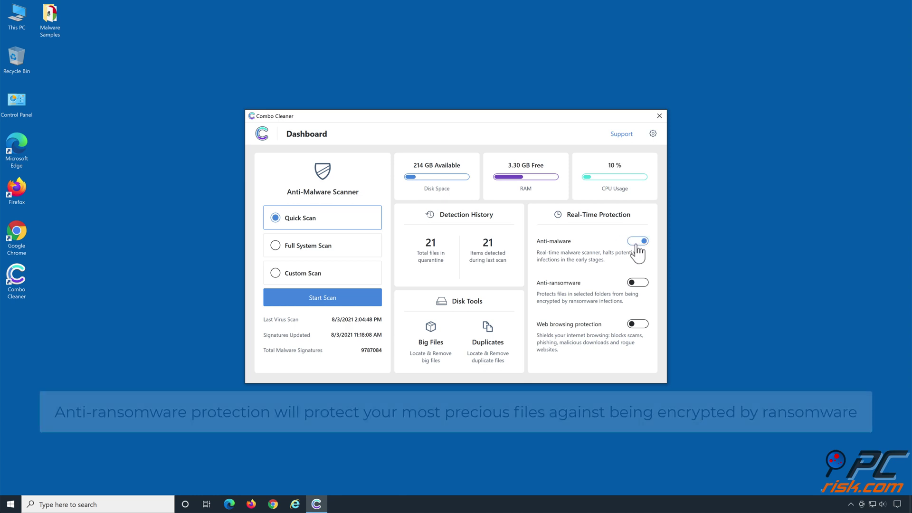
click(638, 284)
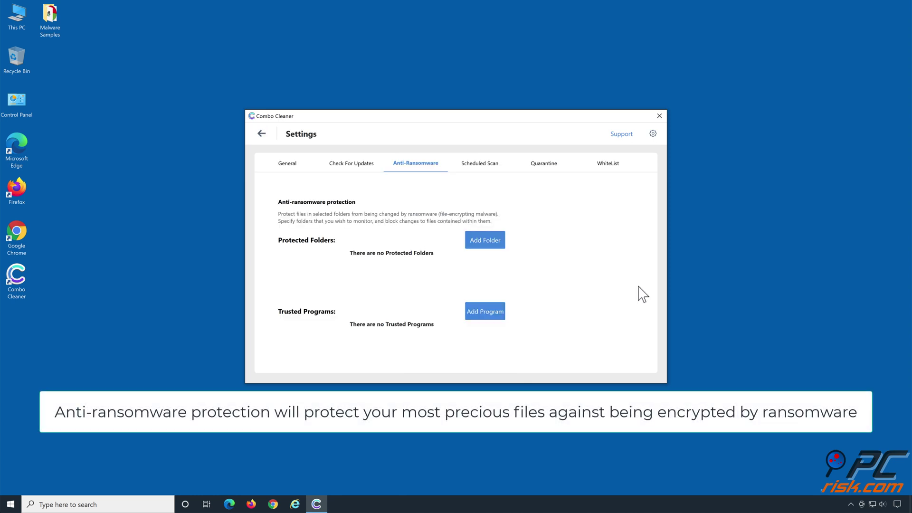
click(484, 245)
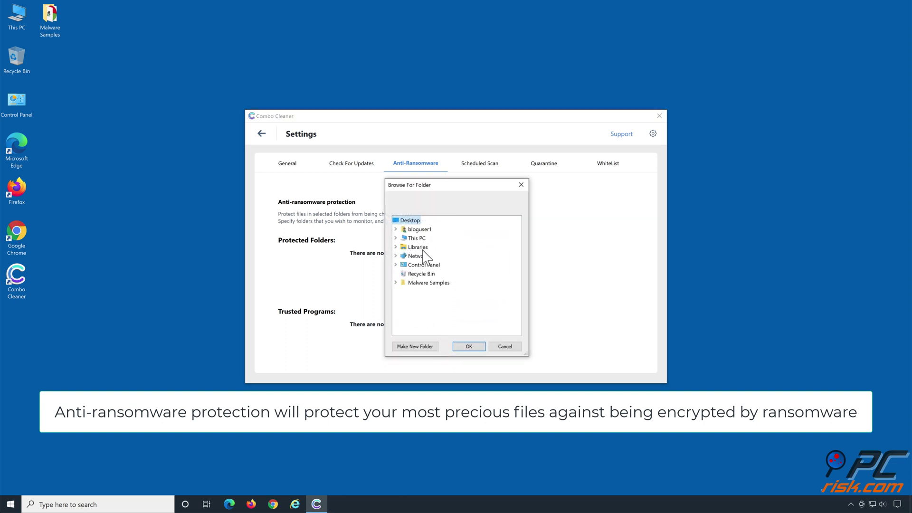
click(396, 247)
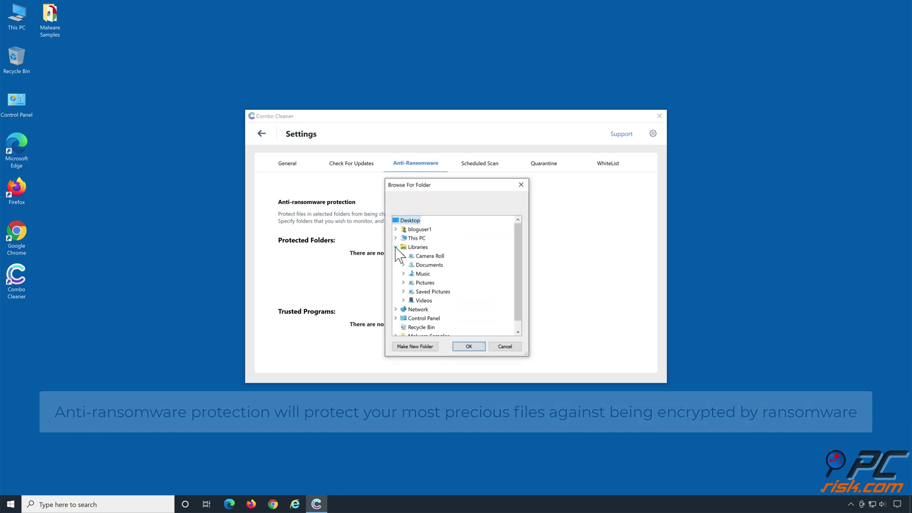
double_click(429, 265)
click(433, 274)
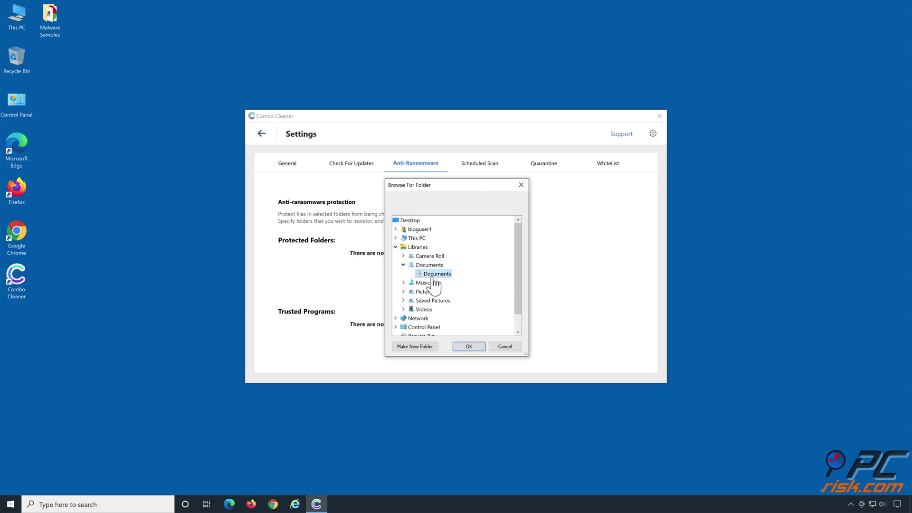
click(469, 347)
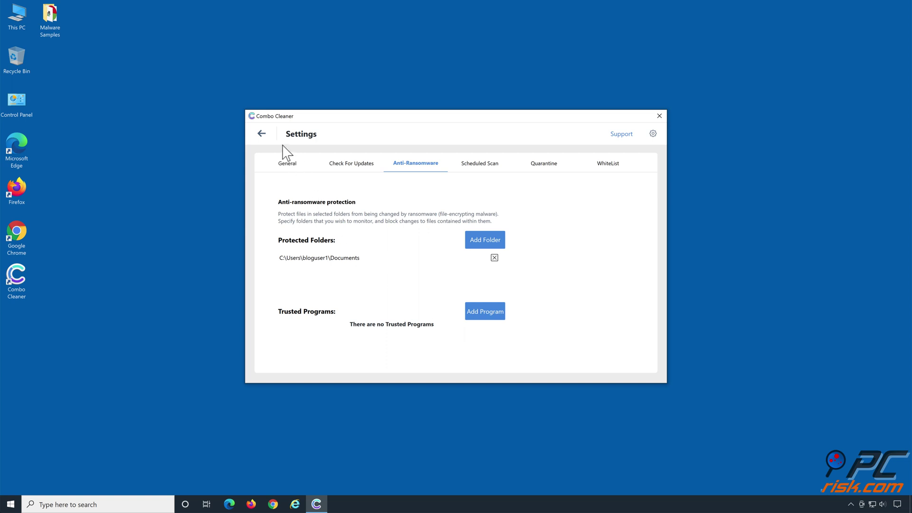
click(262, 136)
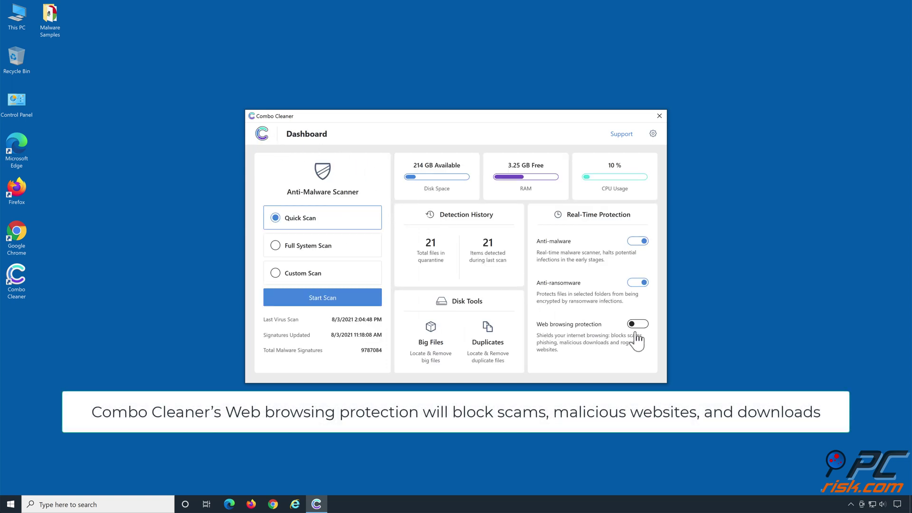